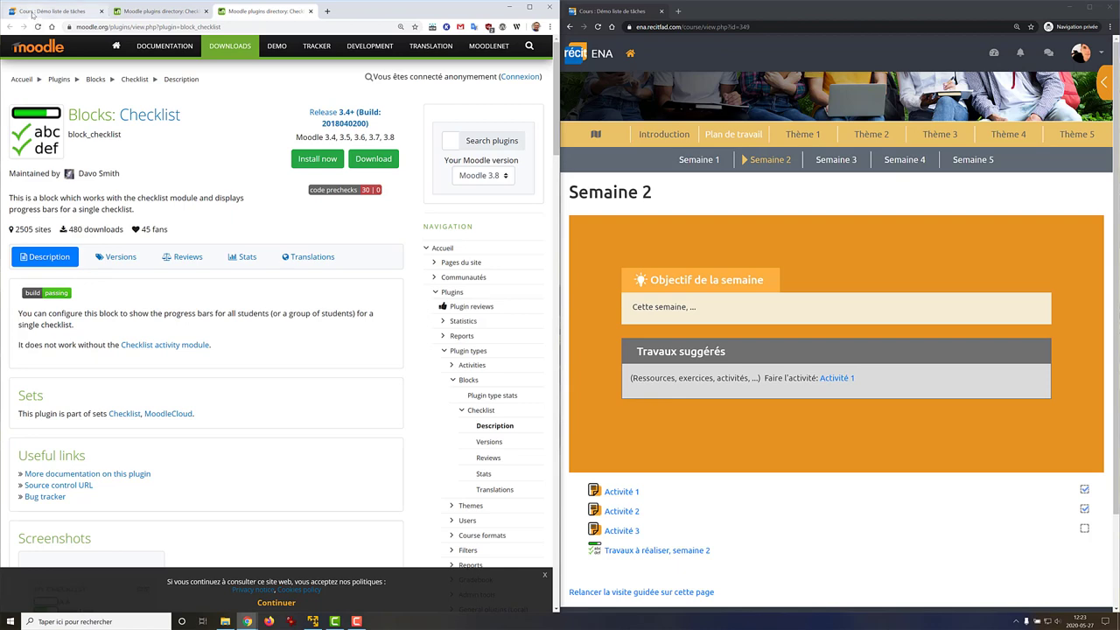
Step: Switch to the course page and check the students' checklist progress in the side block, closing the block drawer again
click(35, 11)
click(542, 85)
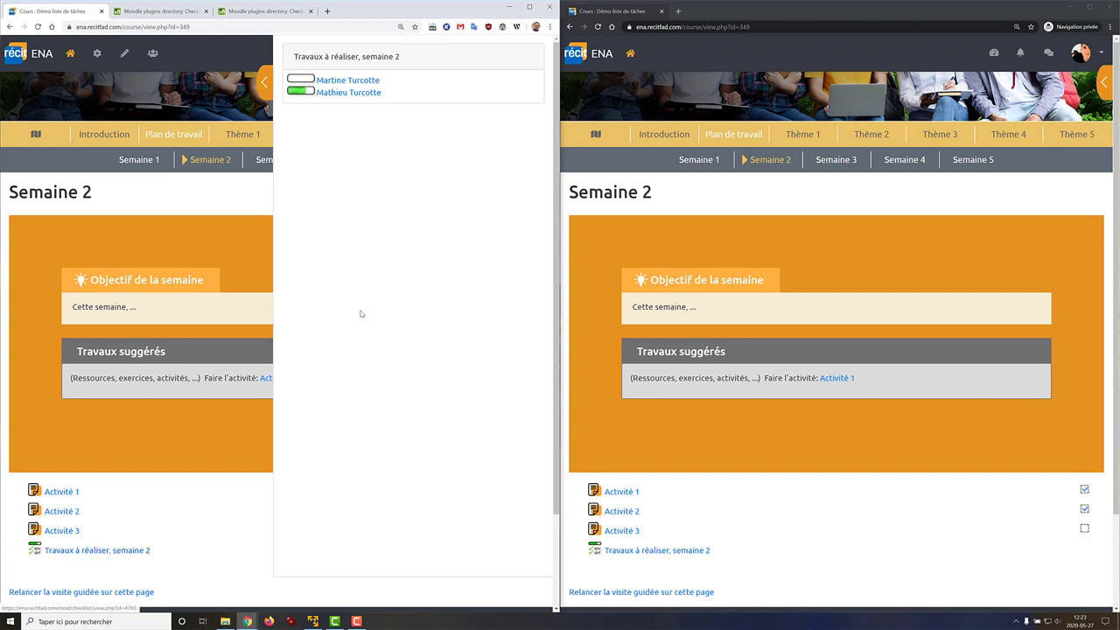
click(259, 84)
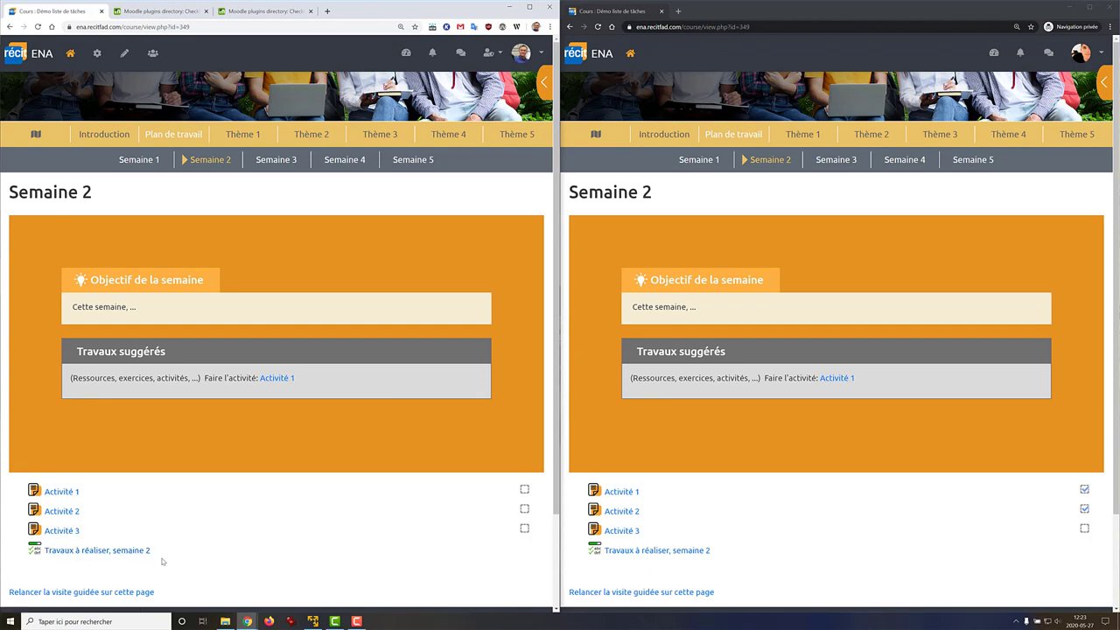
Step: Turn on course editing and start adding a "Liste des tâches" activity to the Semaine 3 section
click(124, 54)
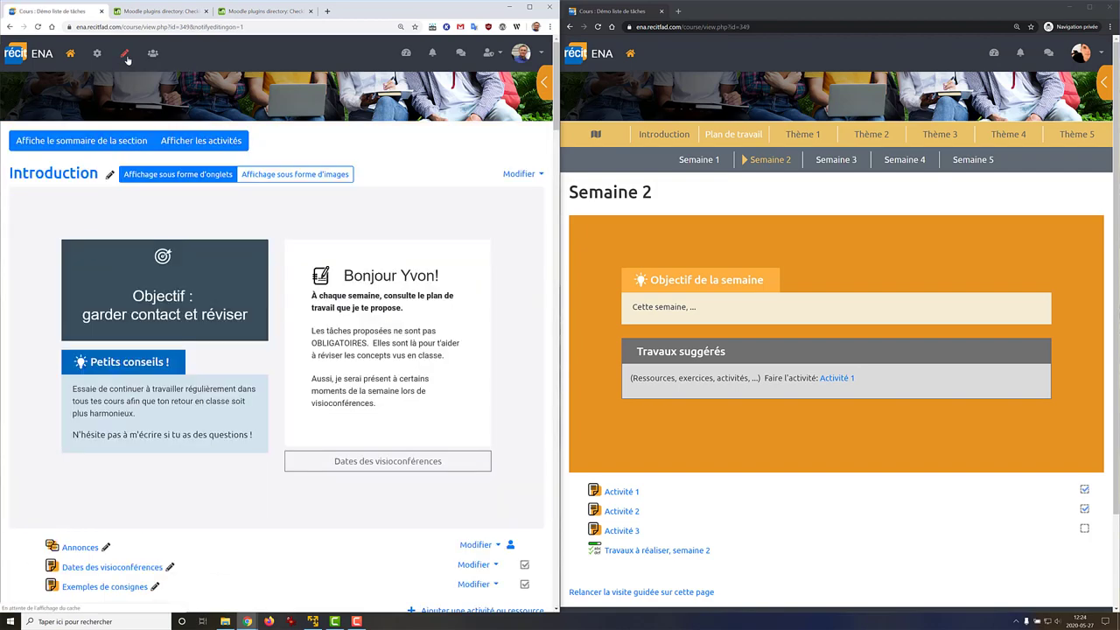
scroll(312, 311, down, 10)
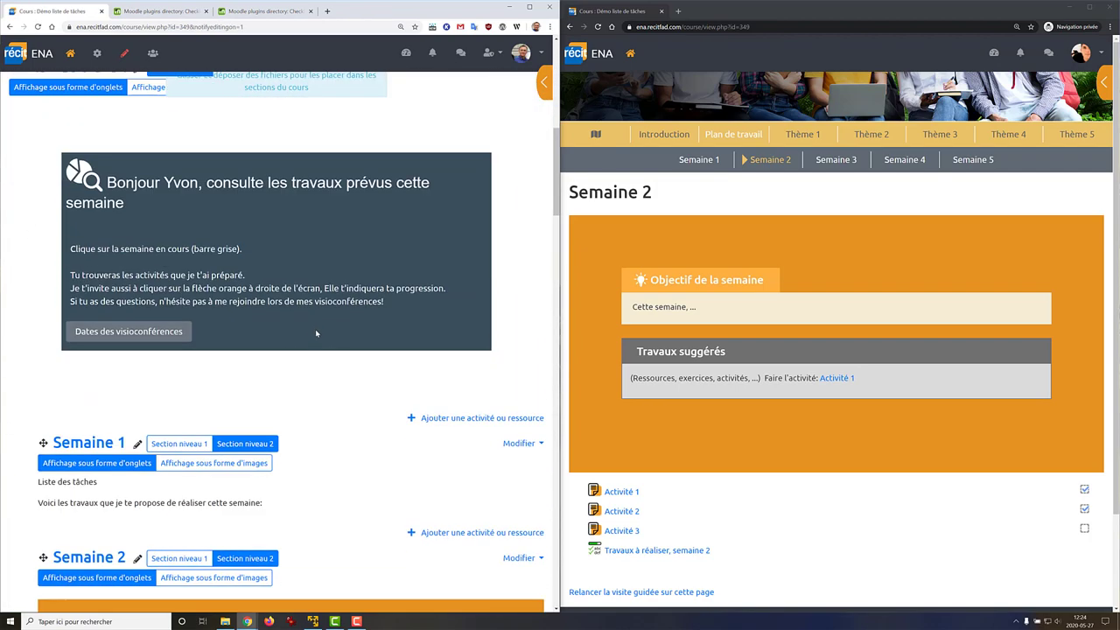
scroll(317, 333, down, 4)
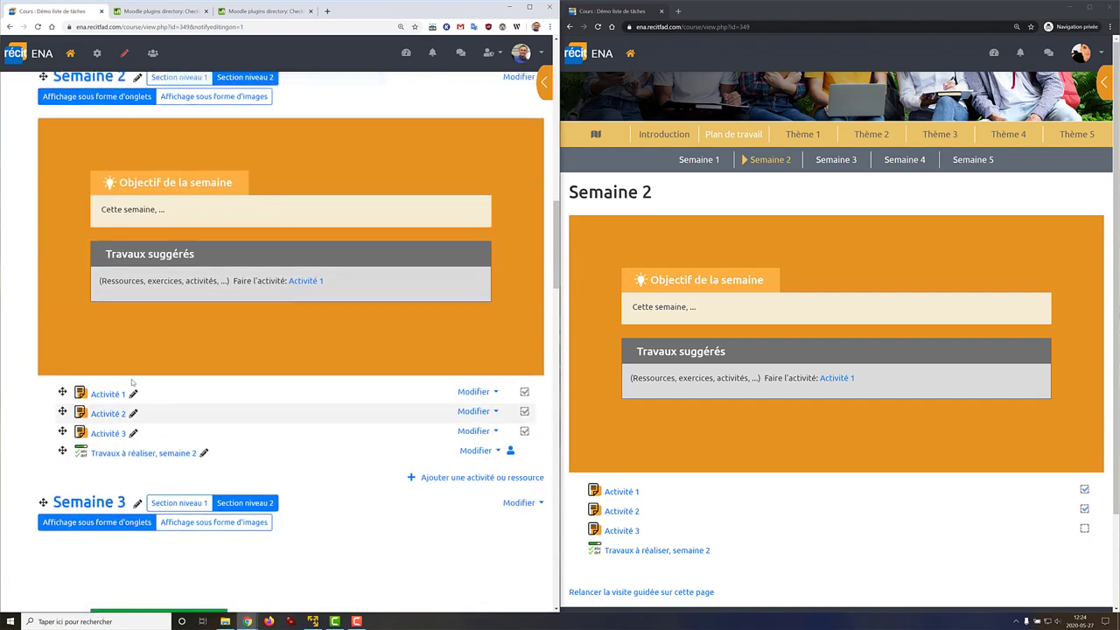
scroll(207, 429, down, 4)
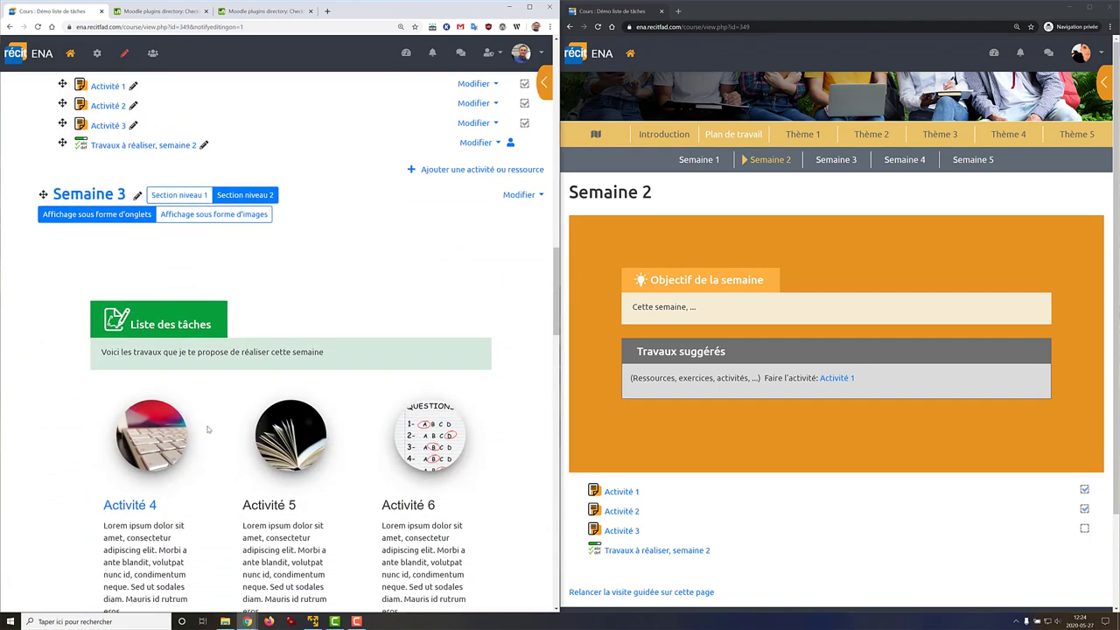
scroll(208, 425, down, 2)
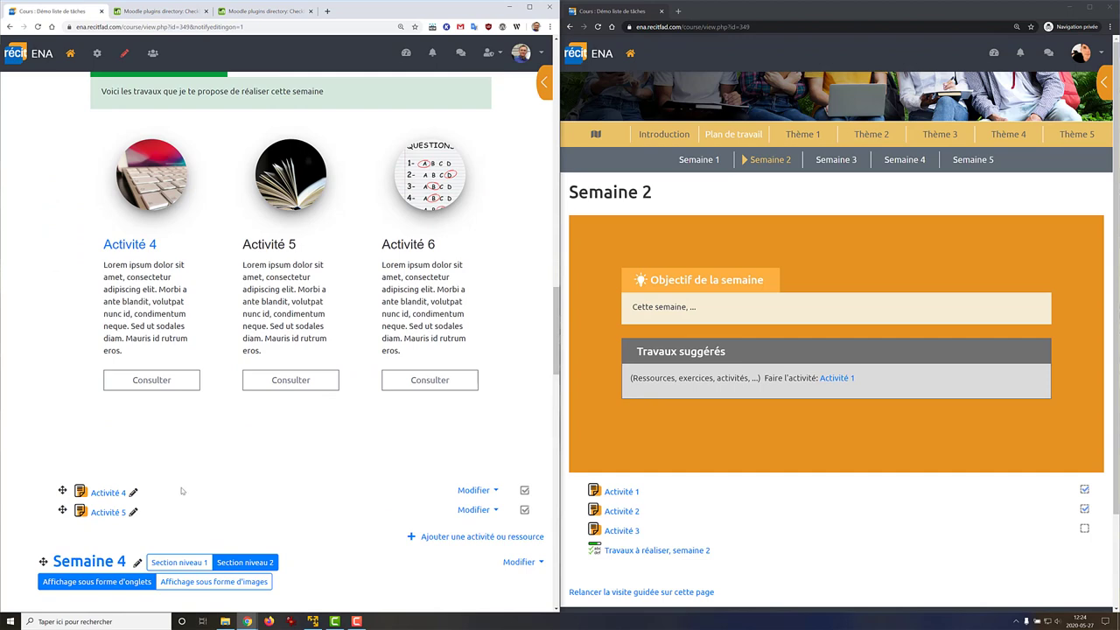
click(445, 537)
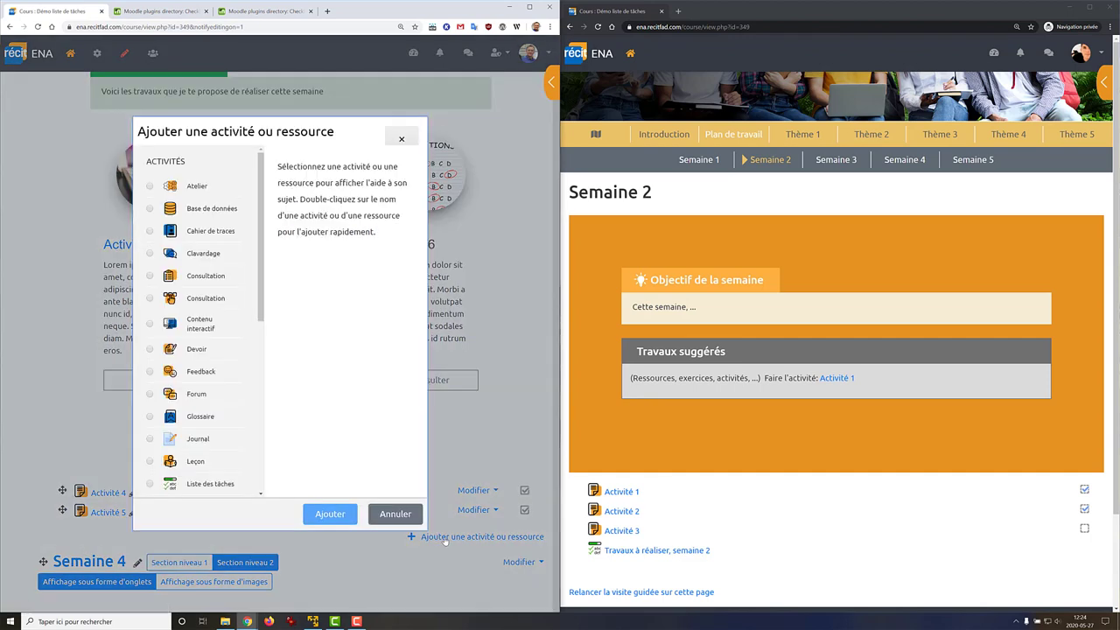
click(200, 484)
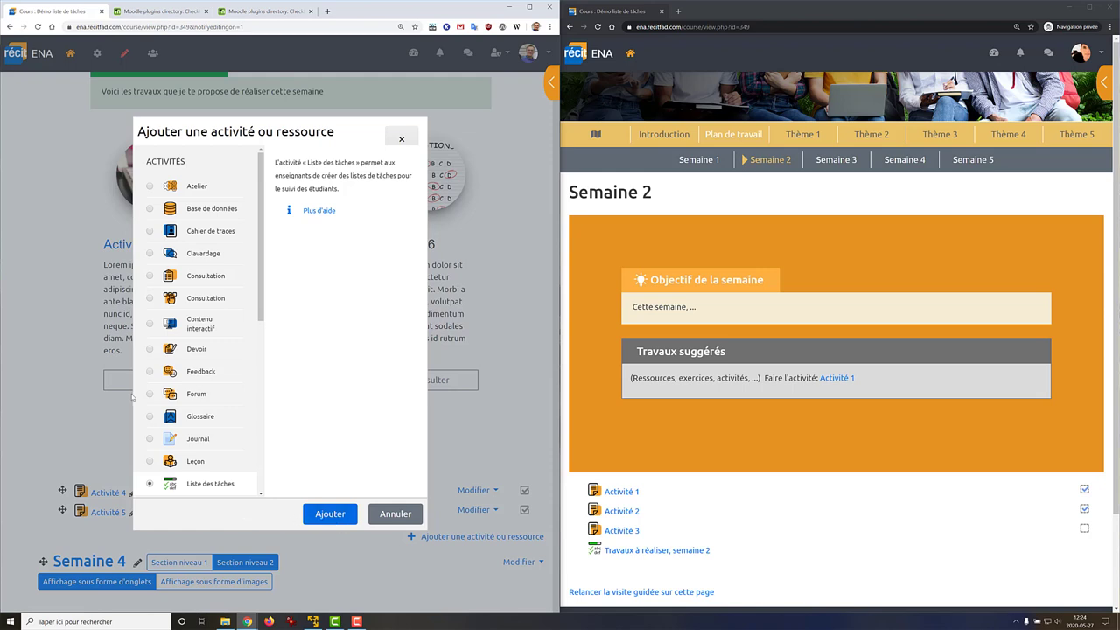
click(327, 517)
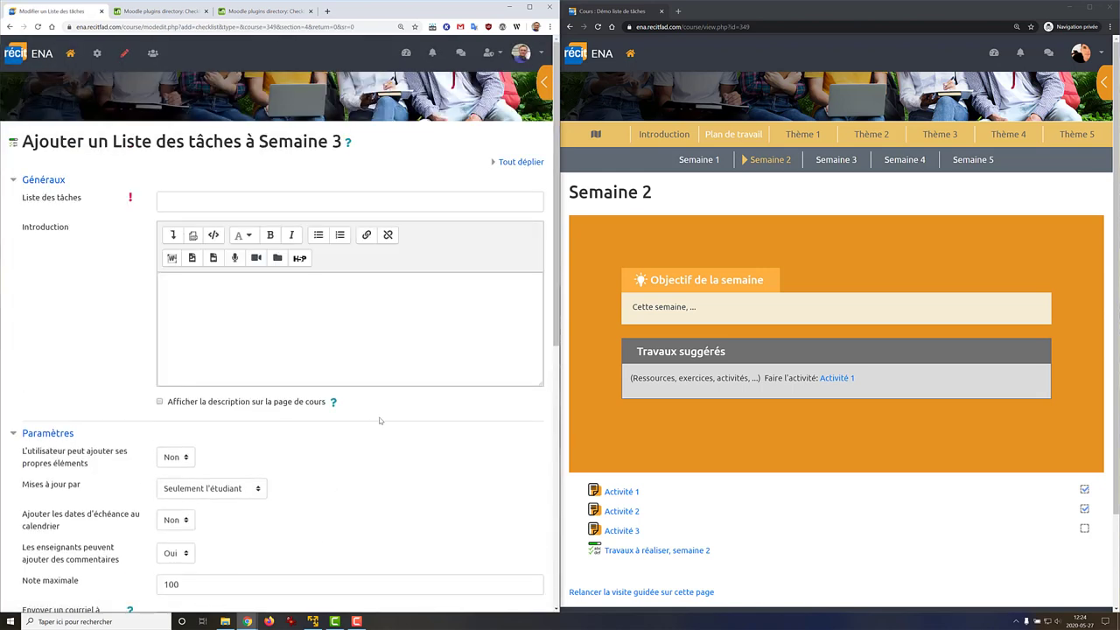
Step: Name the task list "Activités à réaliser à la semaine 3" and set its maximum grade to 5
click(205, 198)
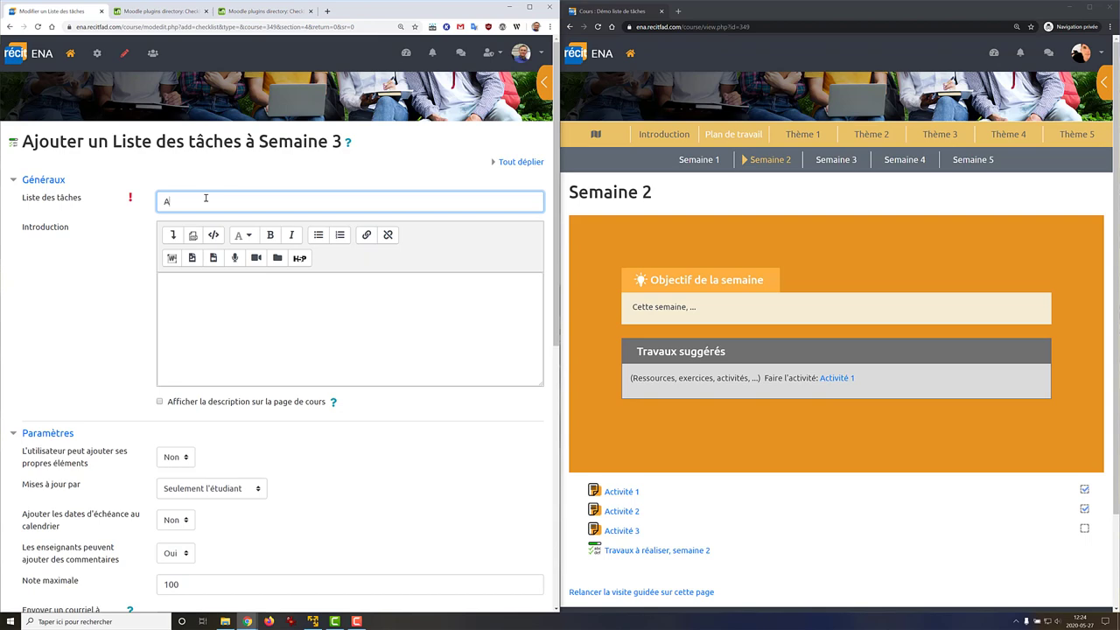
text(Activités à réaliser à la semaine 3)
scroll(29, 337, down, 3)
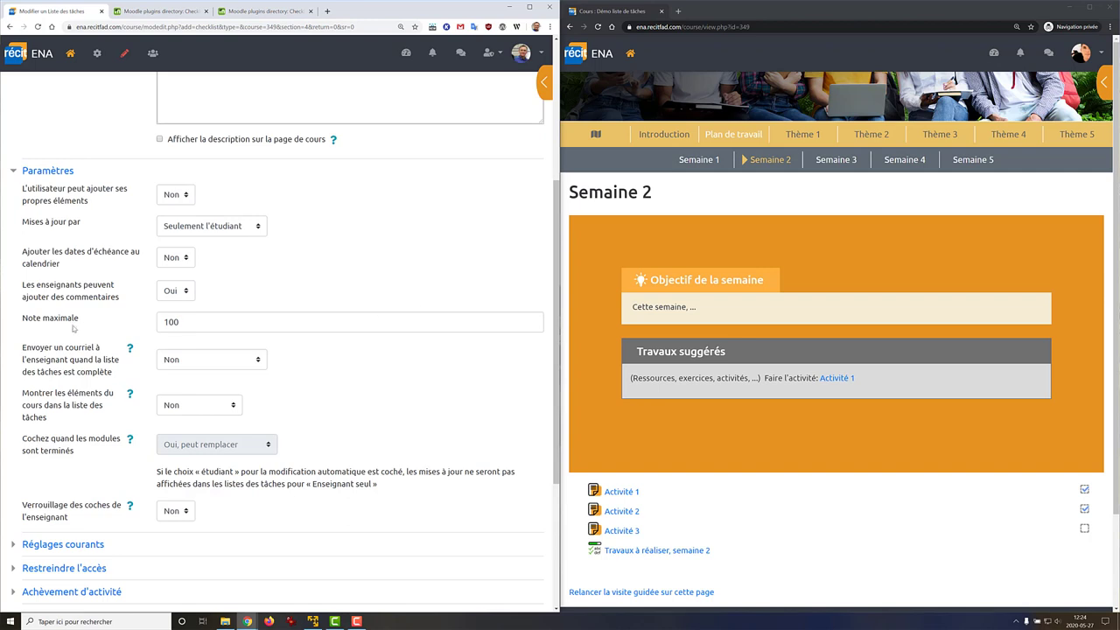
double_click(174, 321)
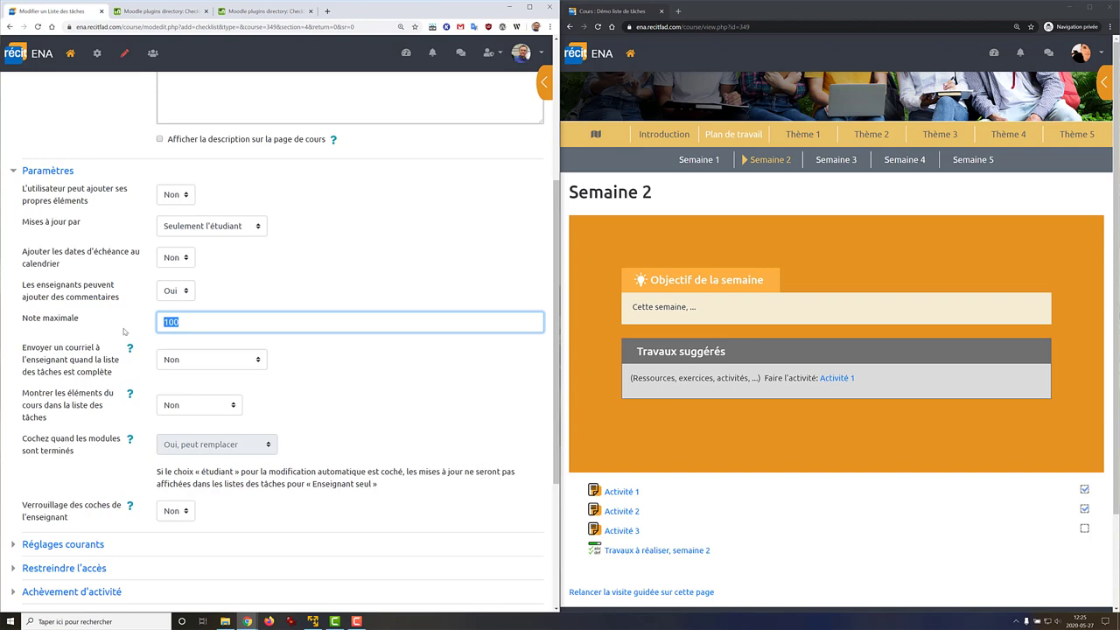
text(5)
click(297, 351)
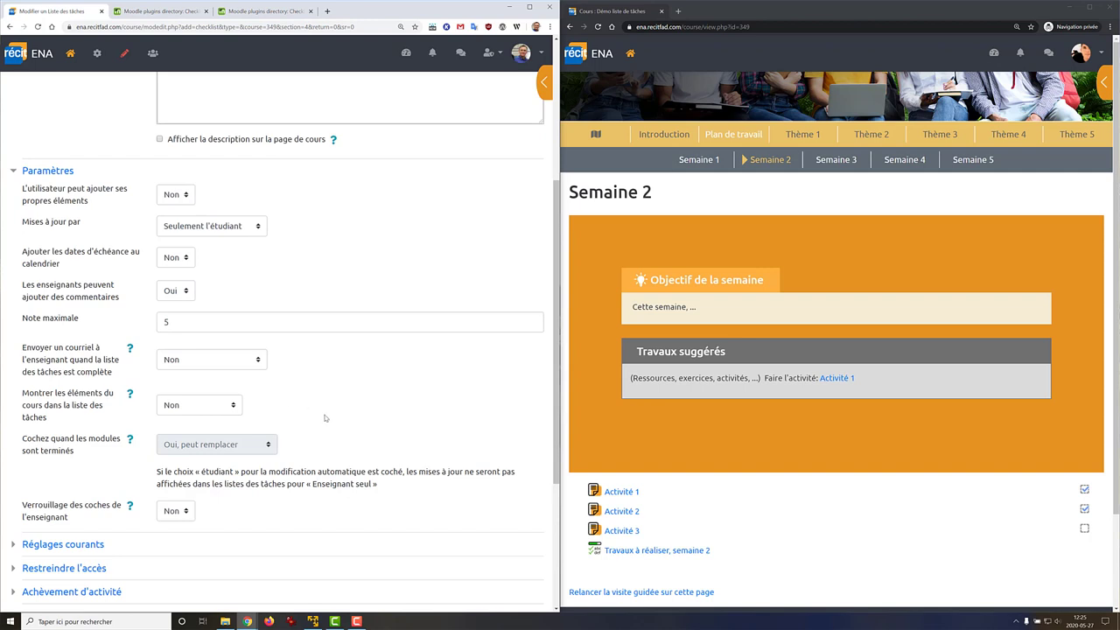
Step: Show course items from "Section courante", set checking on module completion to "Oui ne peut pas remplacer", and save back to the course
scroll(324, 419, down, 1)
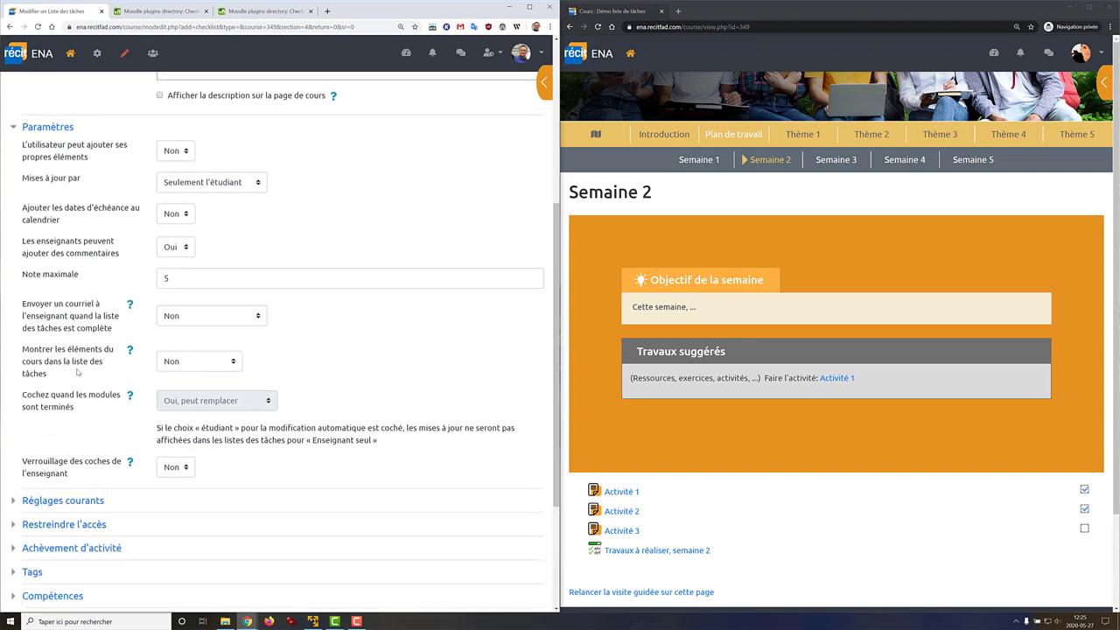
click(177, 366)
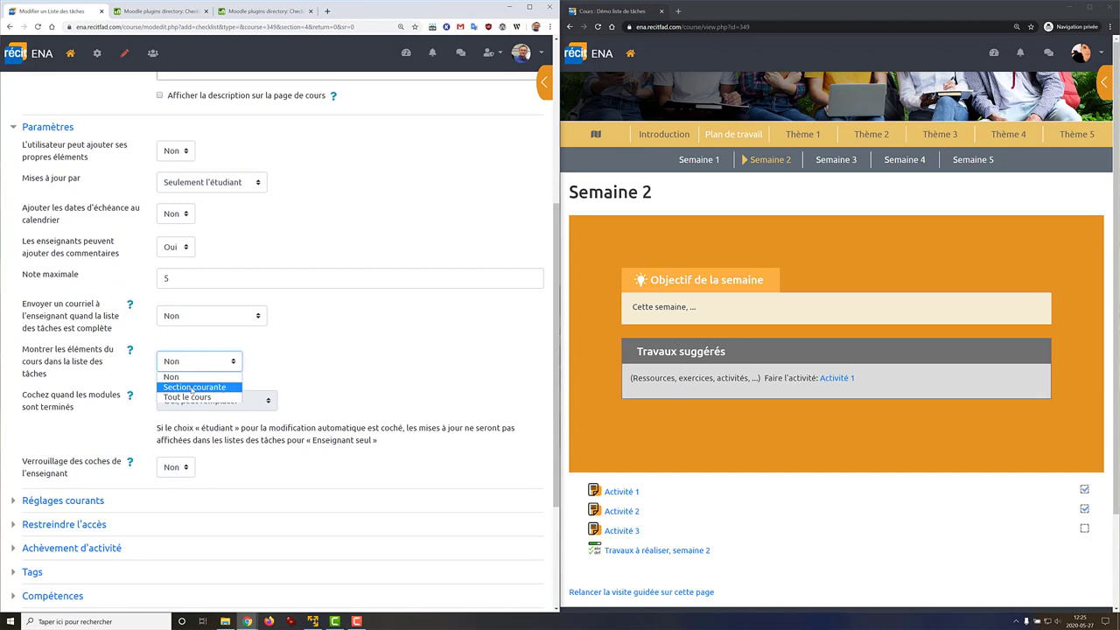
click(193, 388)
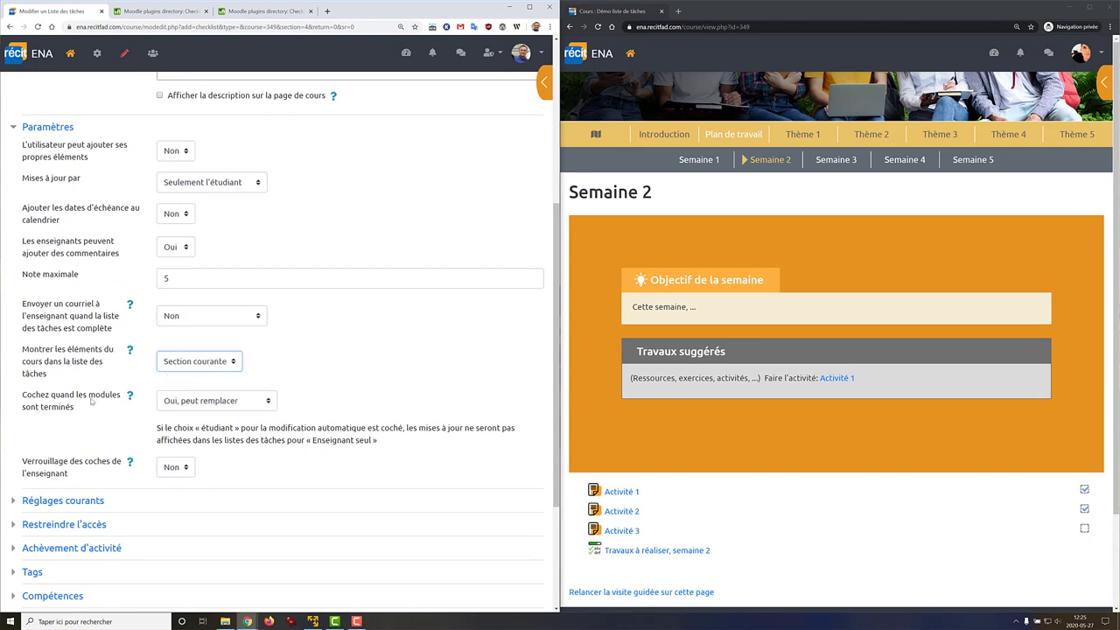
click(189, 408)
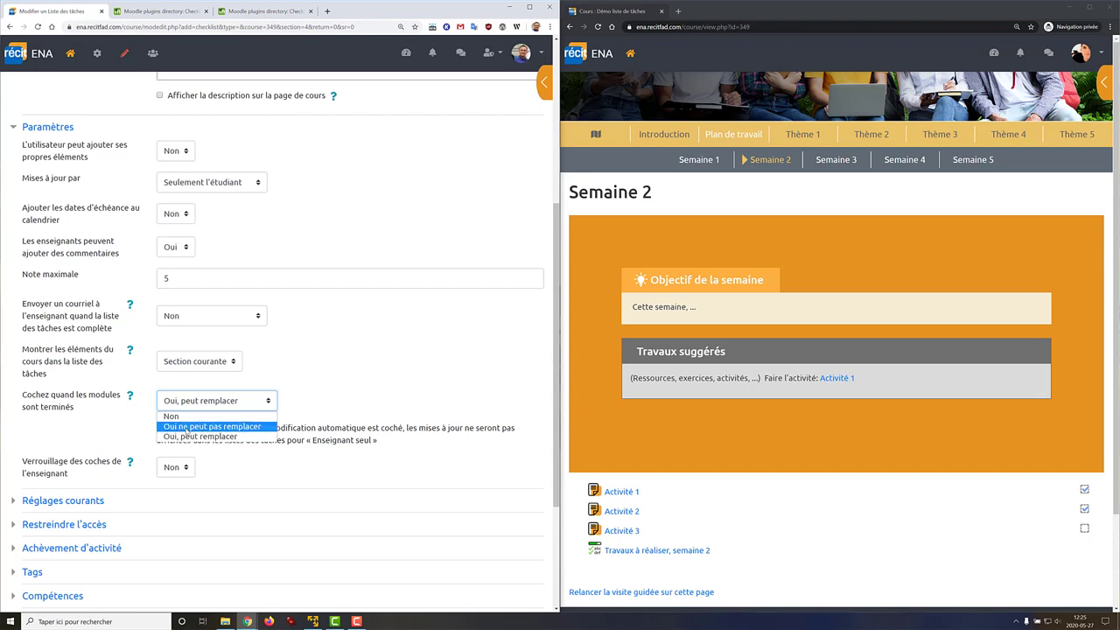
click(187, 427)
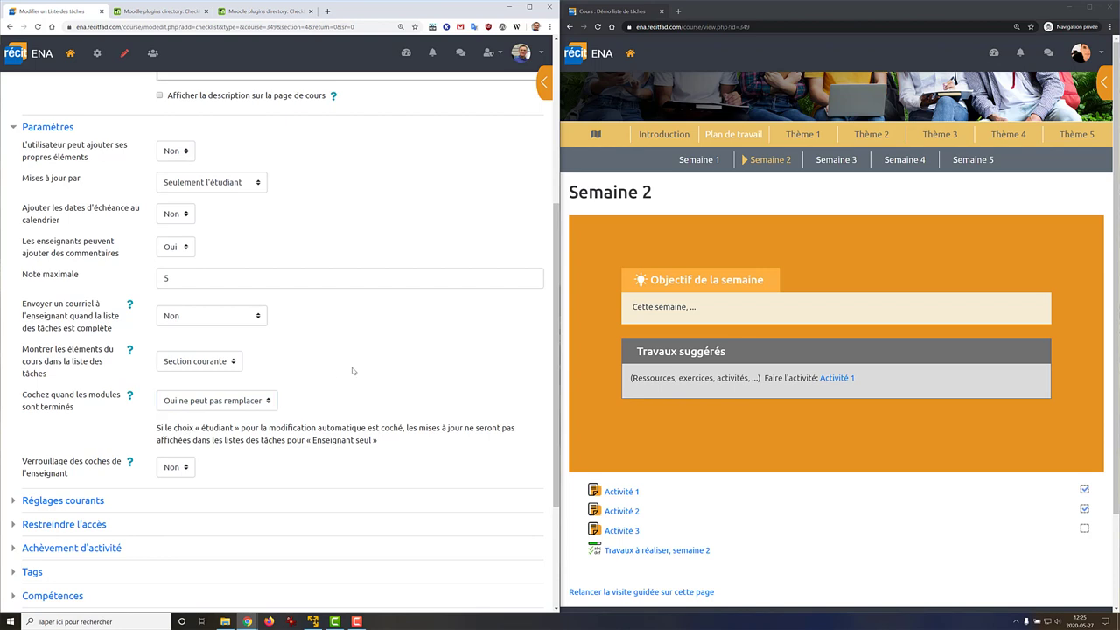
scroll(354, 371, down, 3)
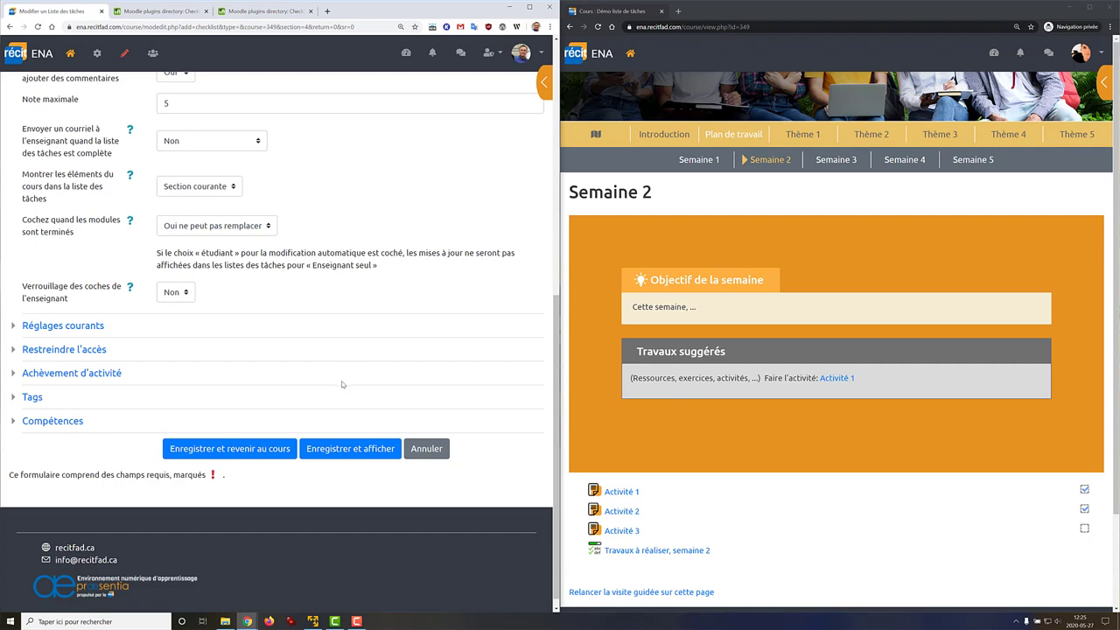
click(254, 456)
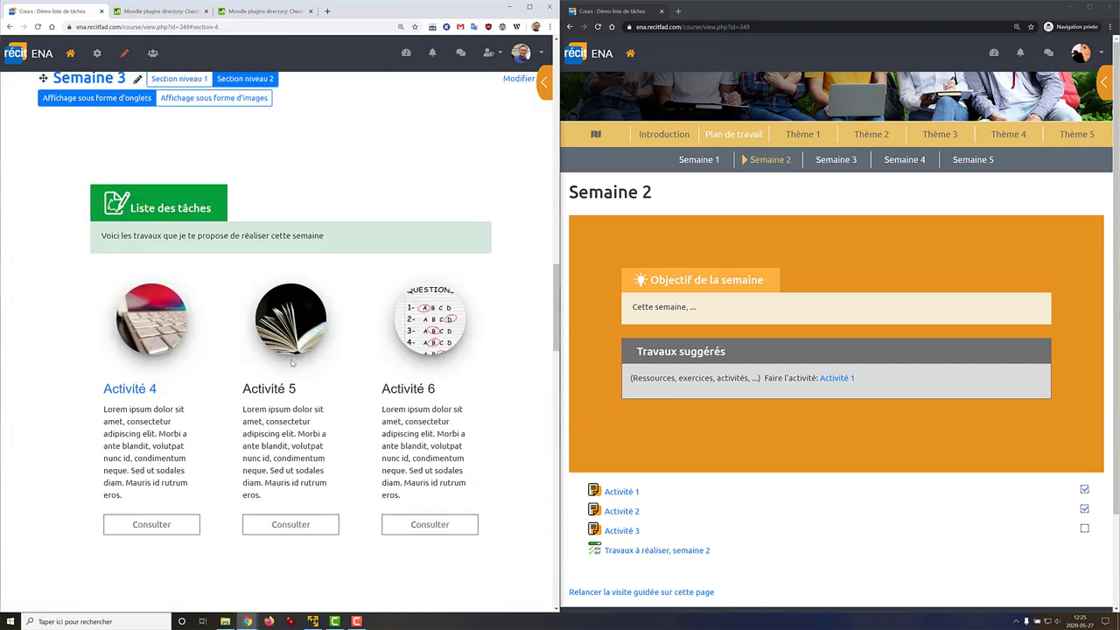
Step: Open the new Semaine 3 task list to examine its items, and return to the course page
scroll(294, 360, down, 2)
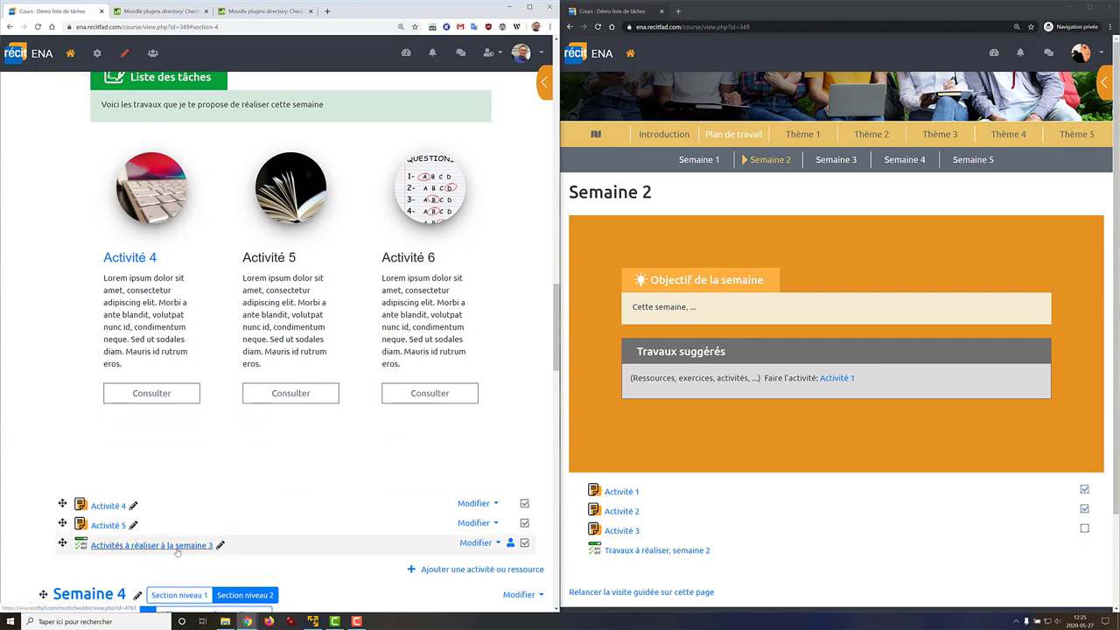
click(99, 545)
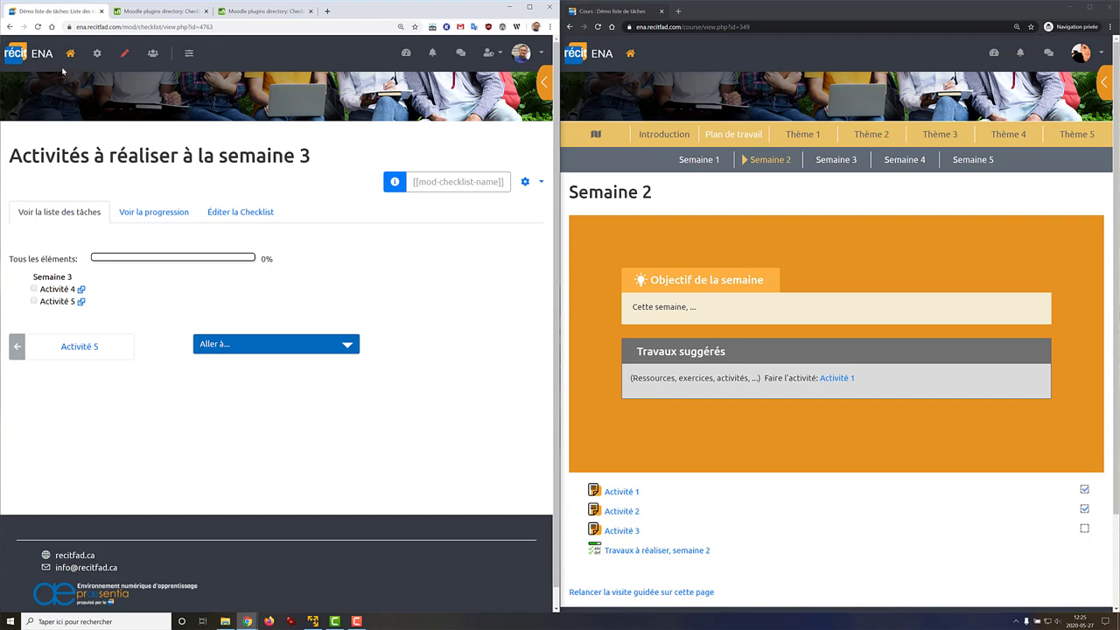
click(10, 26)
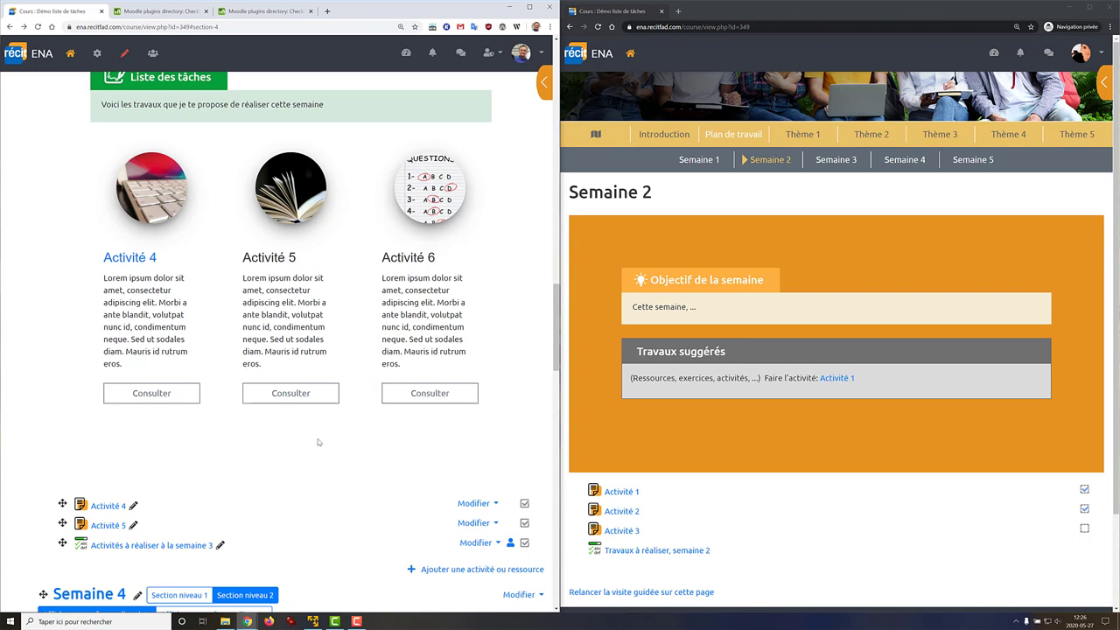
Step: Open the course's block drawer and view the students' progress in the "Travaux à réaliser, semaine 2" block
scroll(307, 460, up, 3)
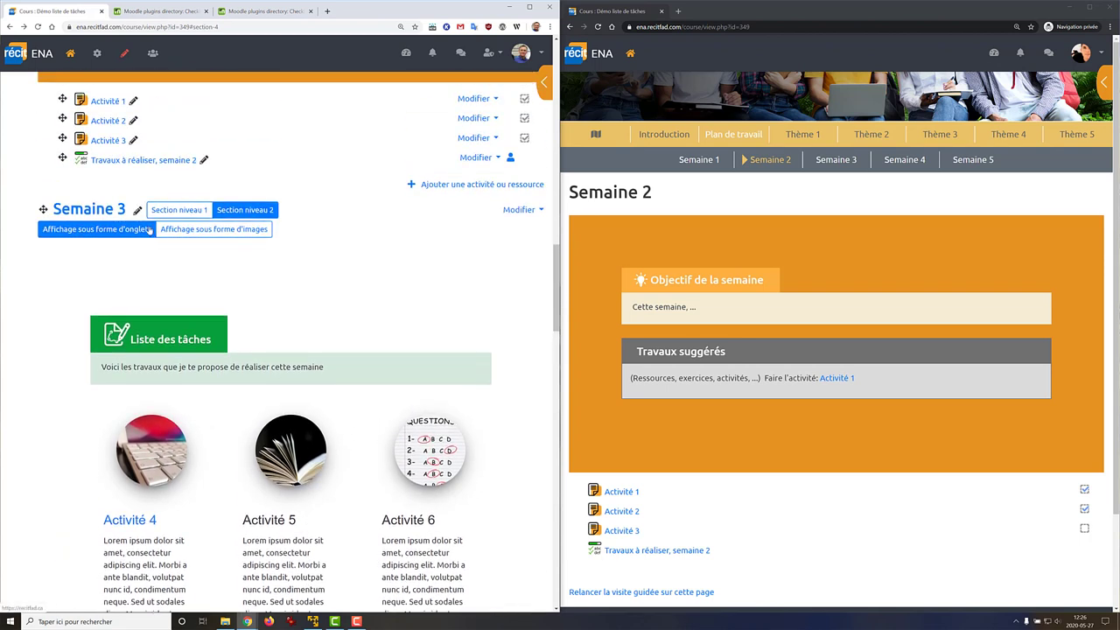
scroll(126, 172, up, 1)
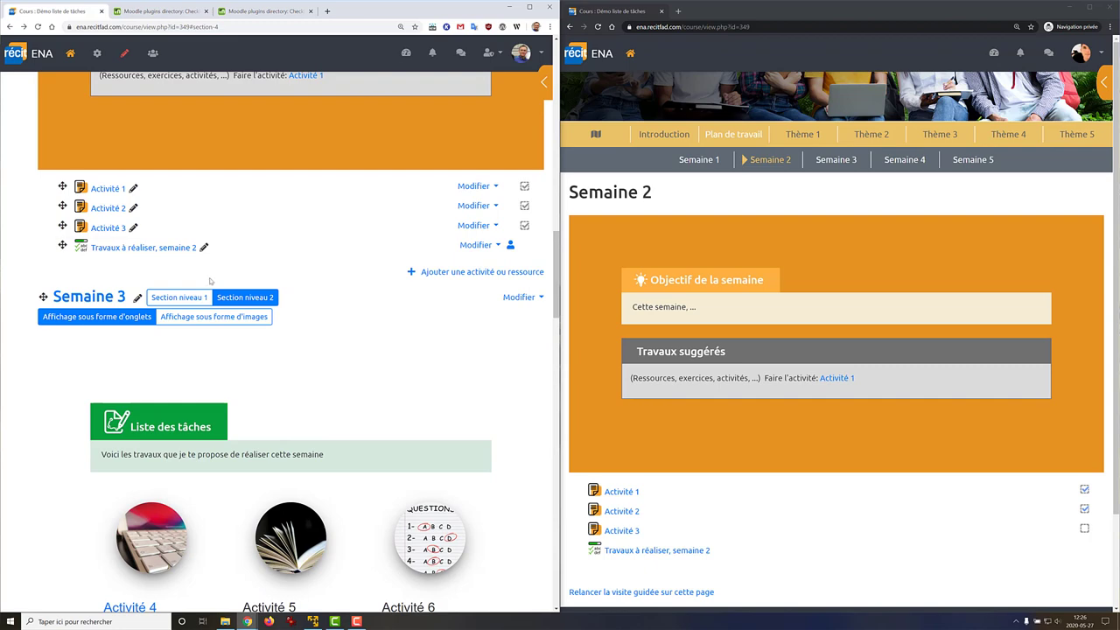
click(543, 85)
scroll(485, 188, up, 5)
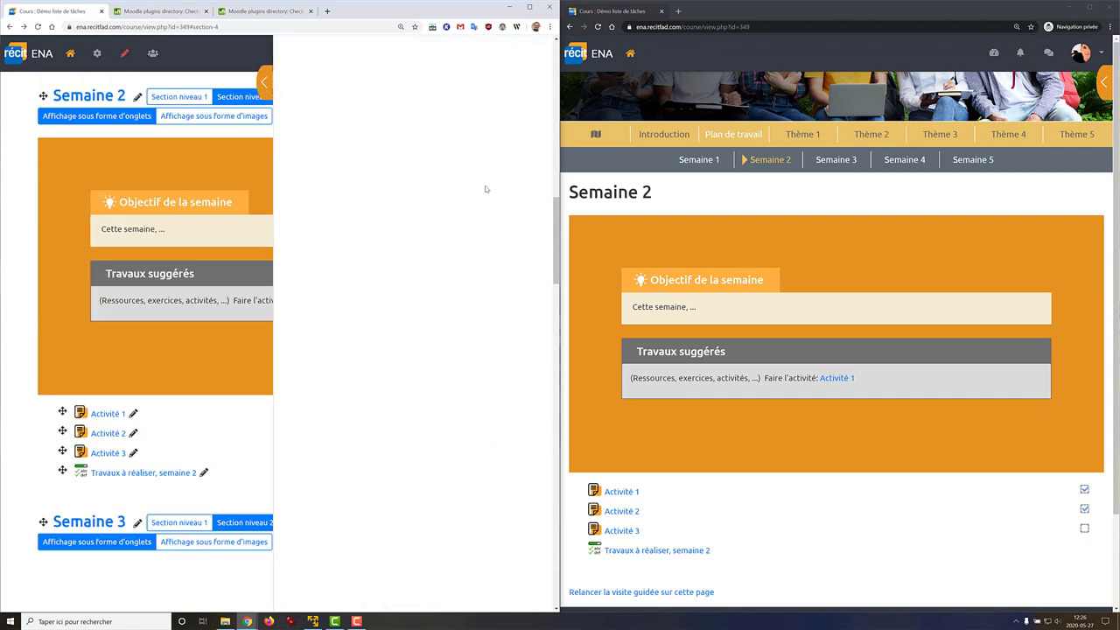
scroll(485, 189, up, 10)
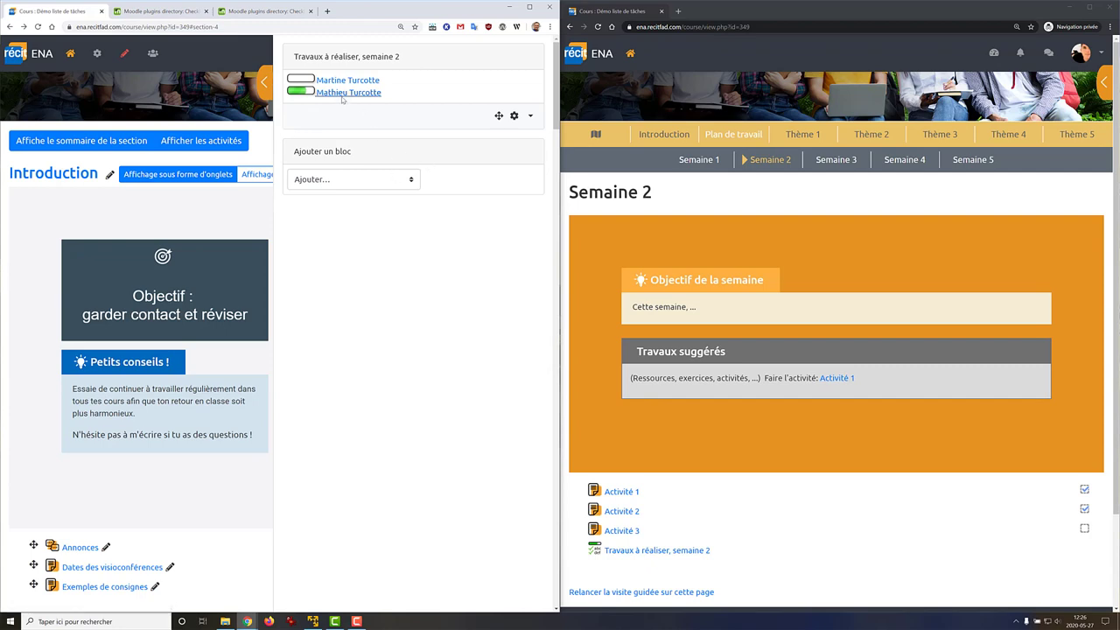
Step: In the student's window, view the task list overview and the "Travaux à réaliser, semaine 2" checklist, and return to the course
click(887, 54)
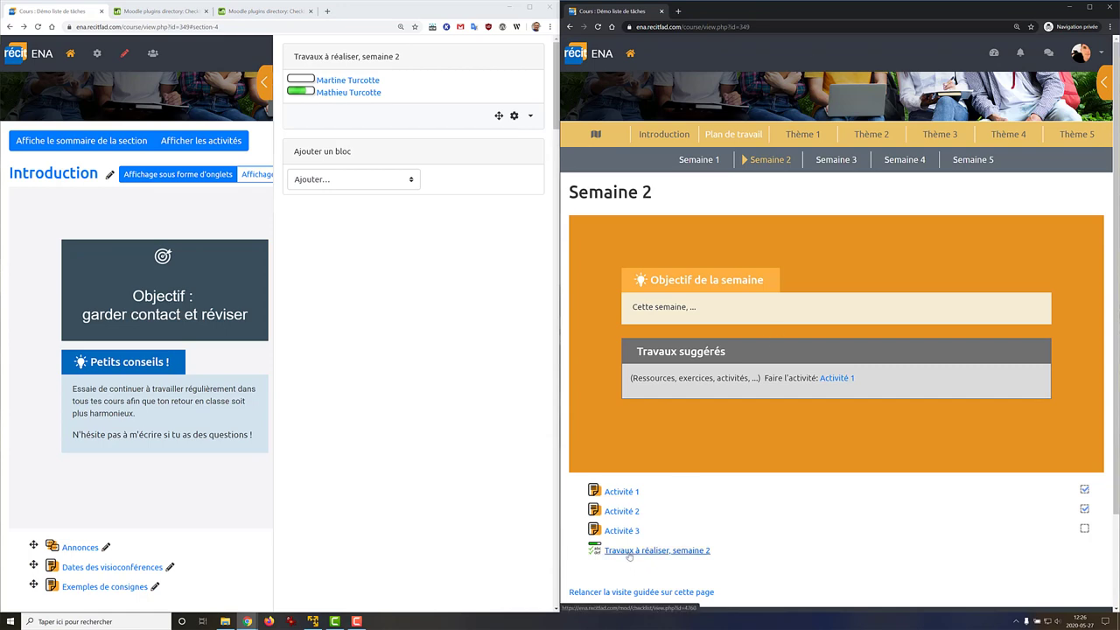
click(1107, 88)
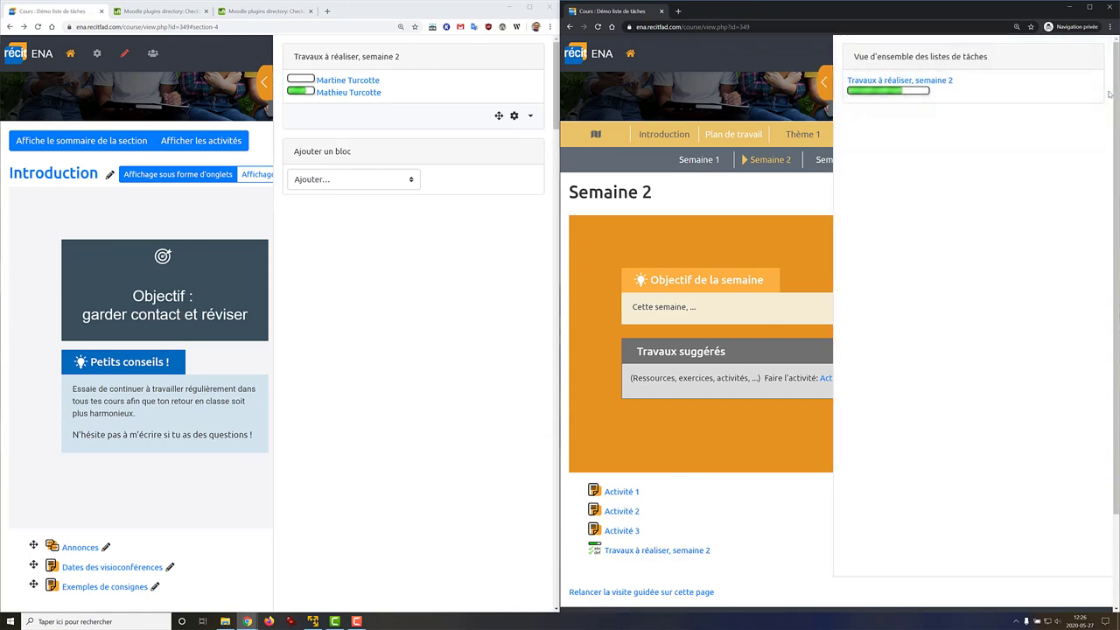
click(875, 91)
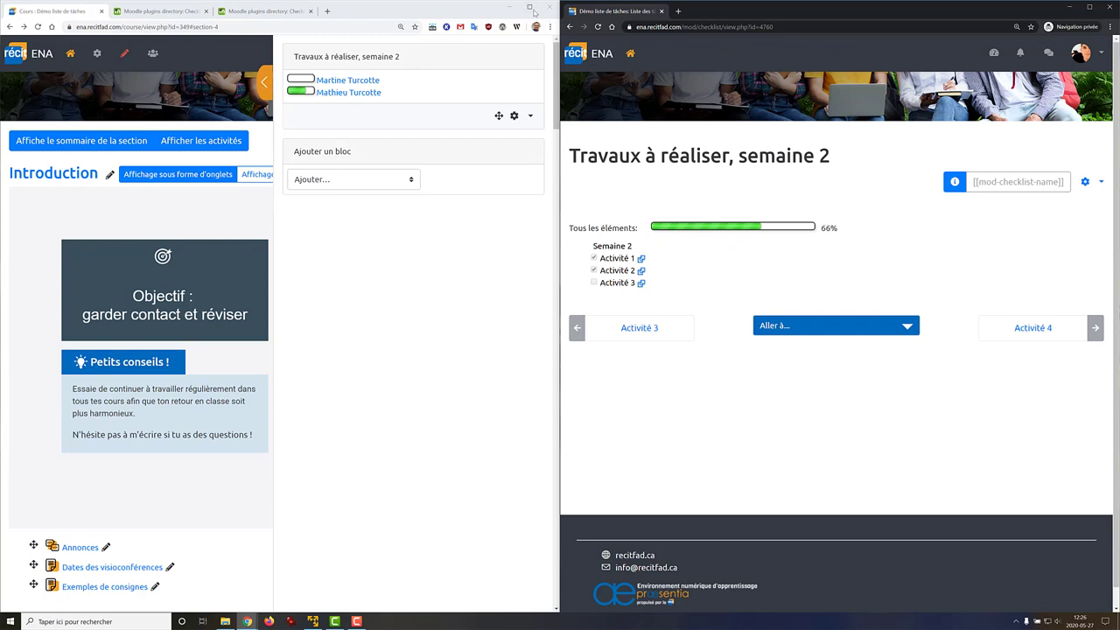
click(570, 26)
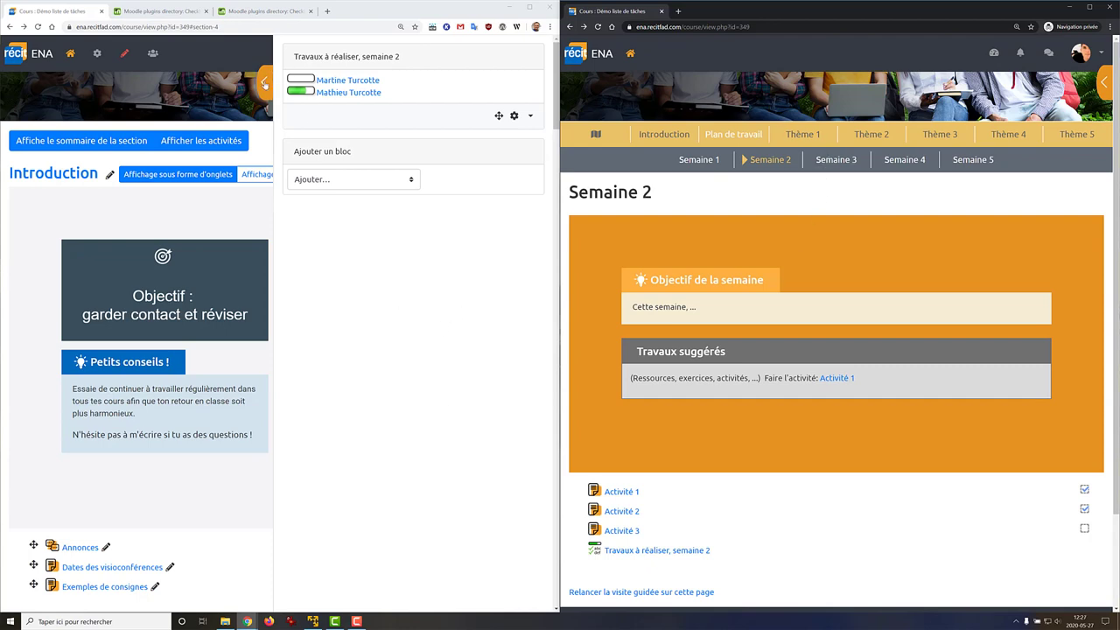
Step: Maximize the teacher's browser window, turn off course editing, and reopen the block drawer
click(529, 10)
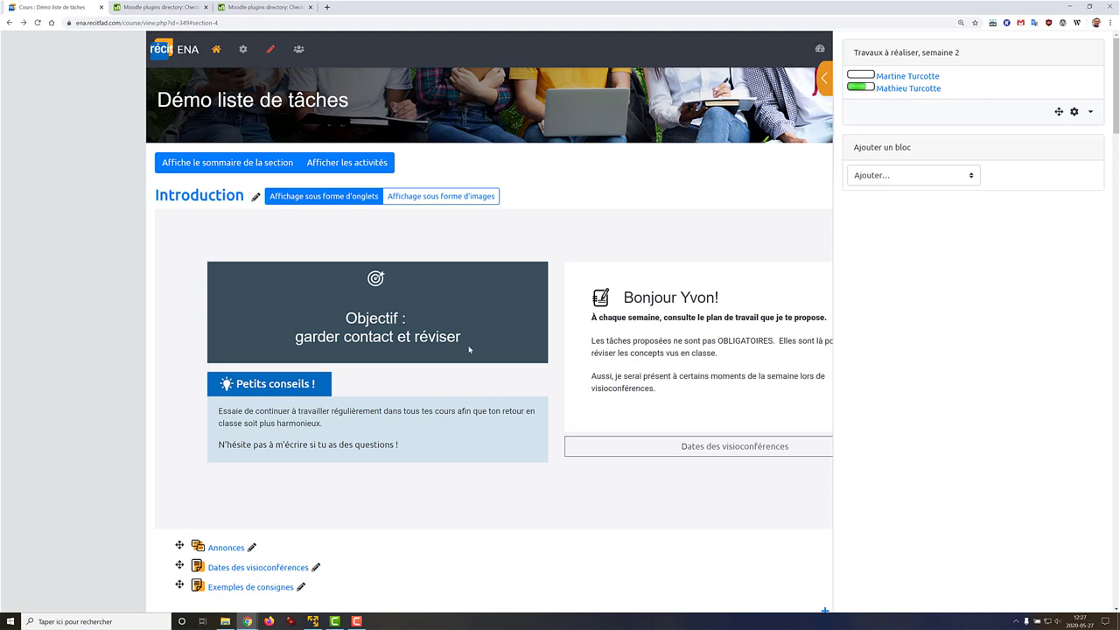
click(269, 49)
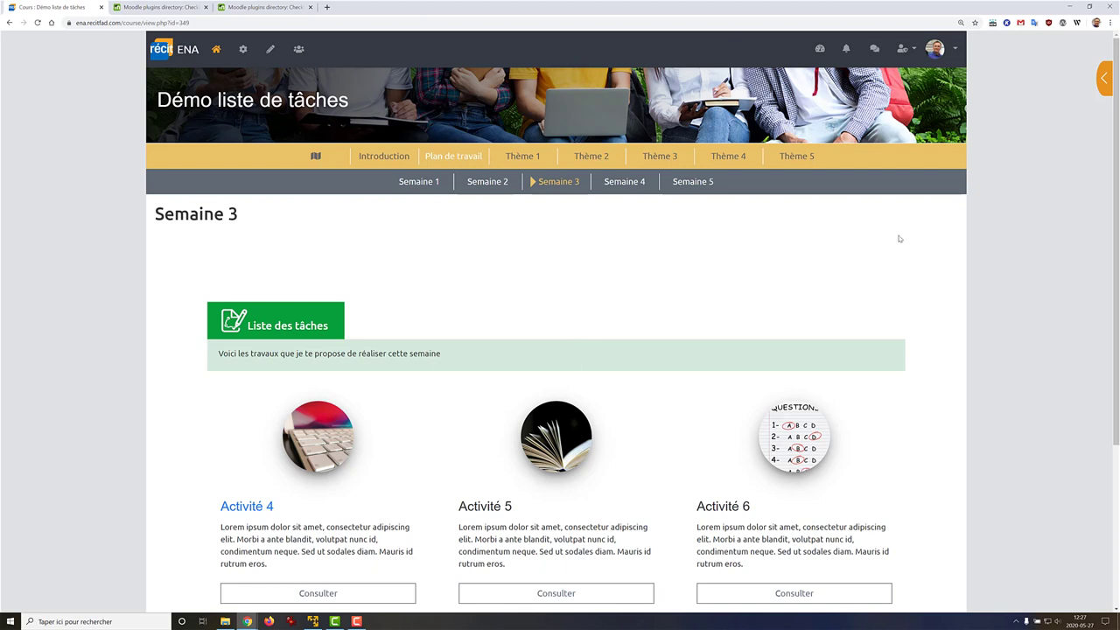
click(1101, 88)
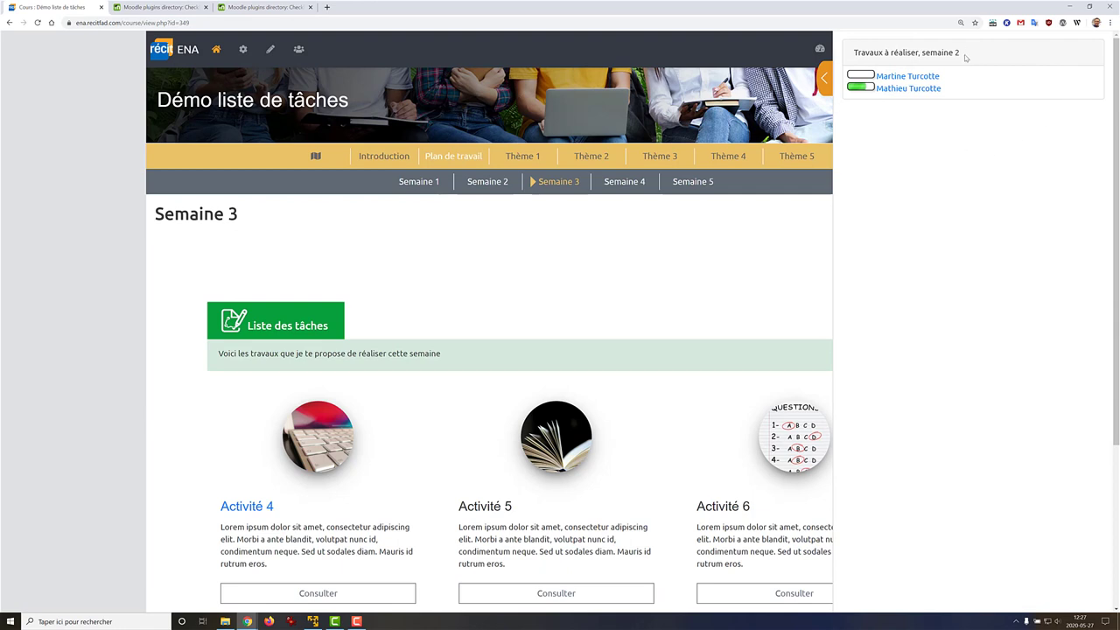
Step: Turn on course editing and open the configuration of the "Travaux à réaliser, semaine 2" block
click(270, 53)
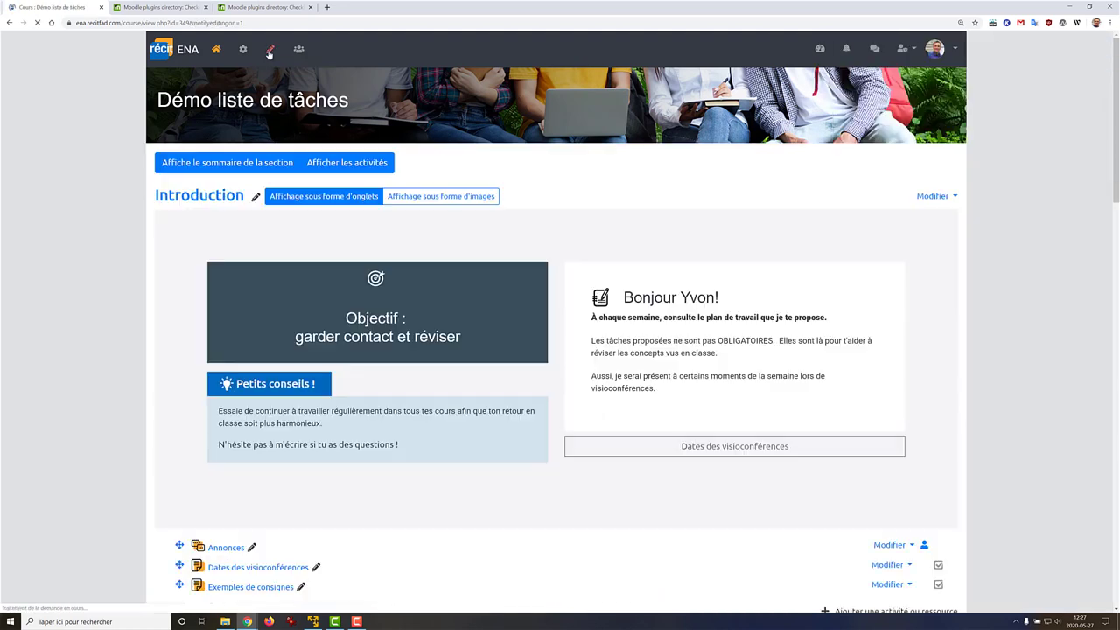
click(1105, 87)
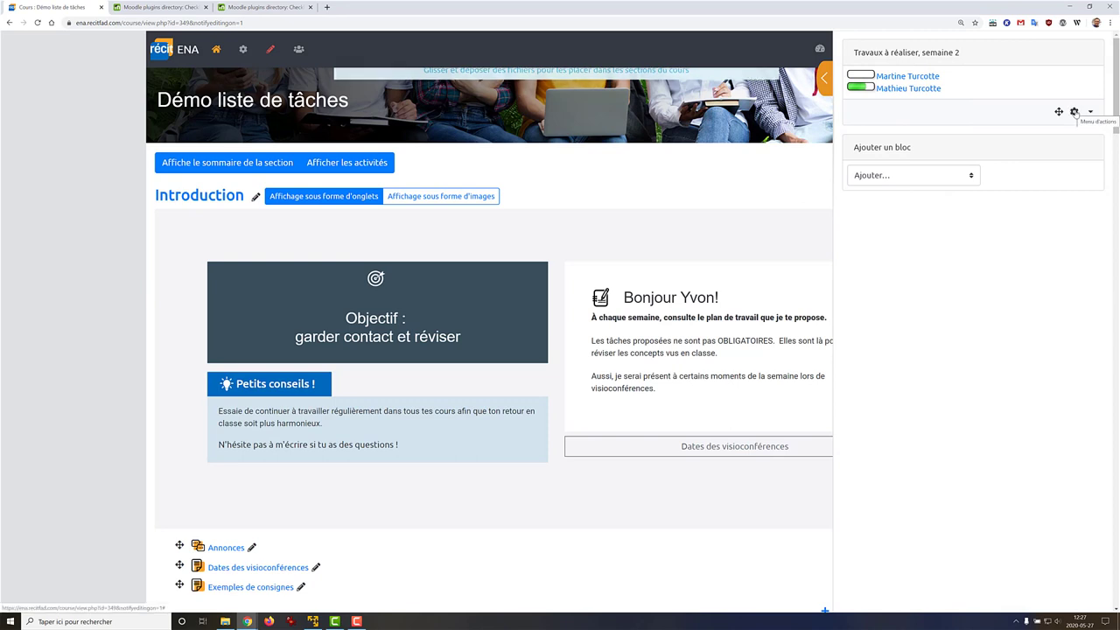
click(1075, 111)
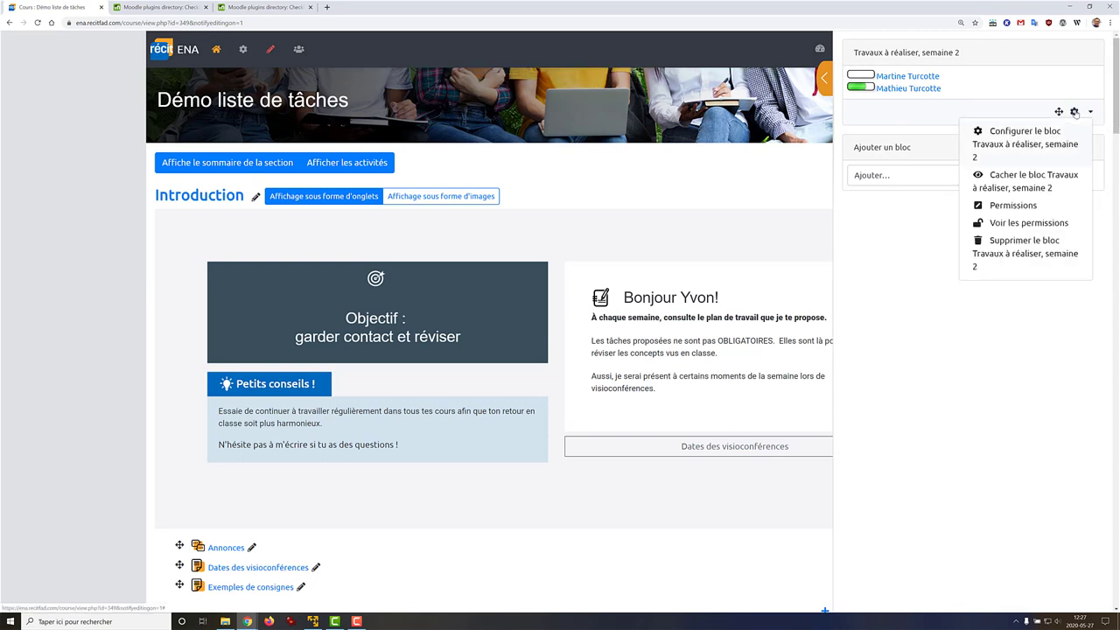
click(1024, 137)
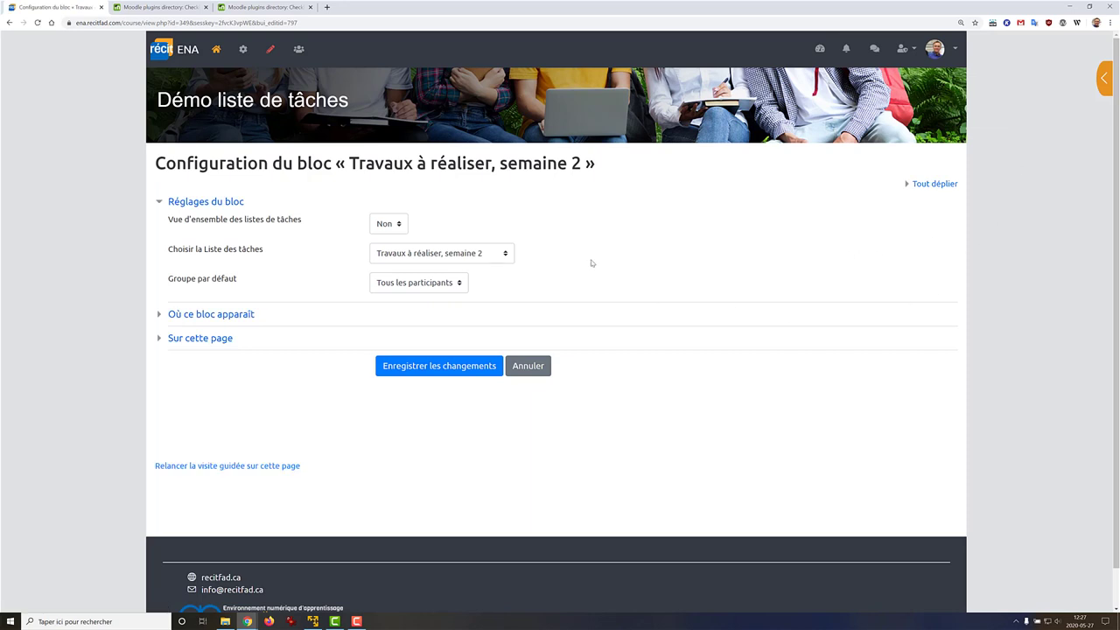
Step: Keep the task list overview at Non, set the block's task list to "Activités à réaliser à la semaine 3", and save the changes
click(373, 226)
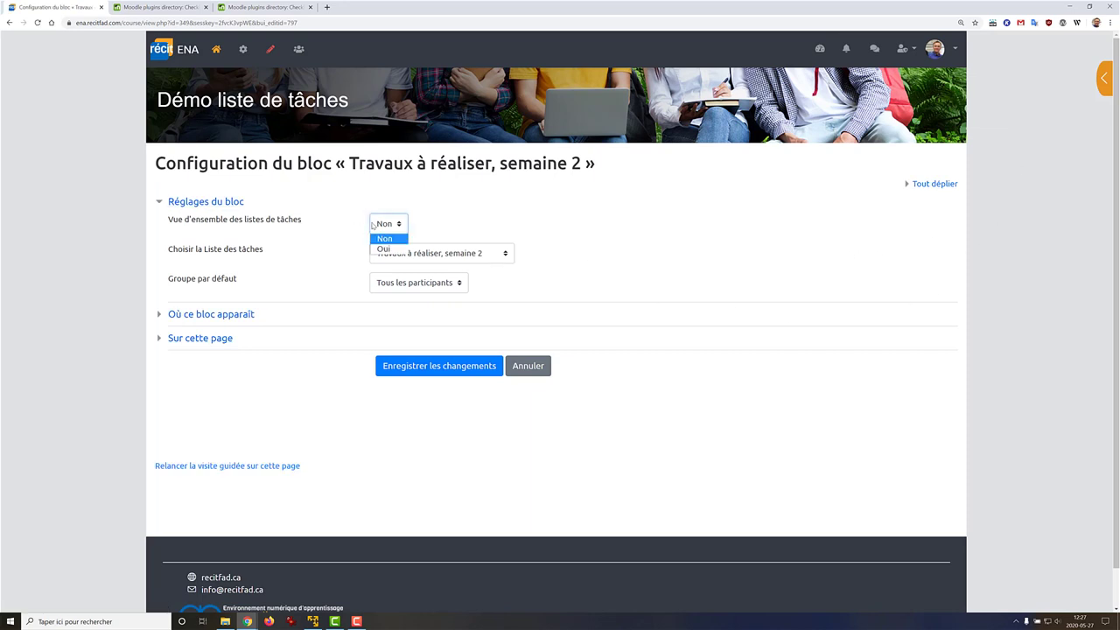
click(387, 239)
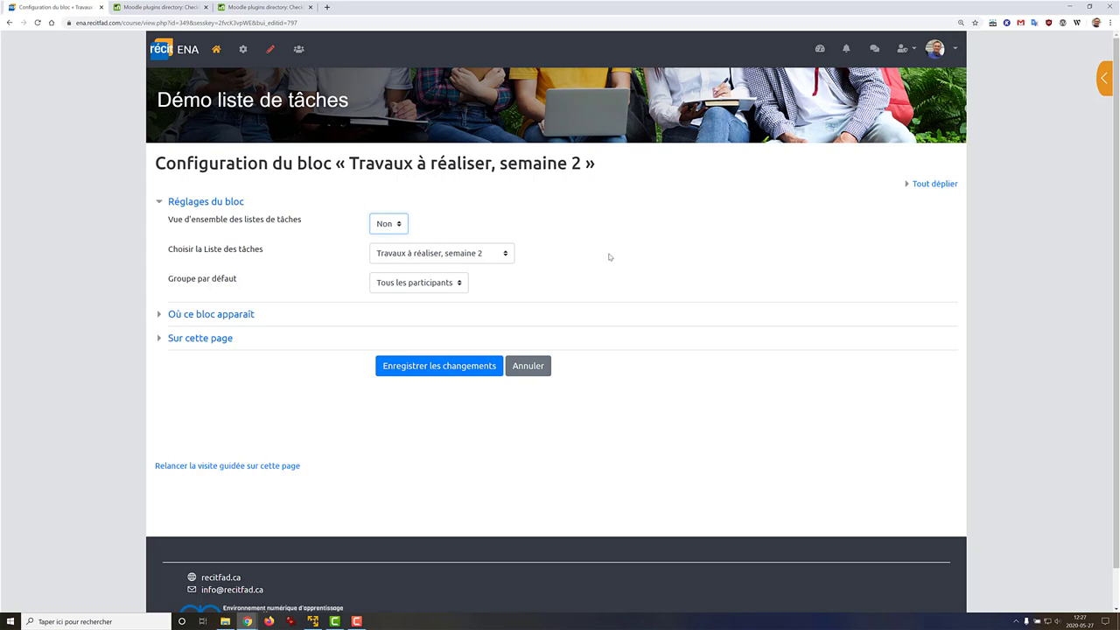
click(446, 256)
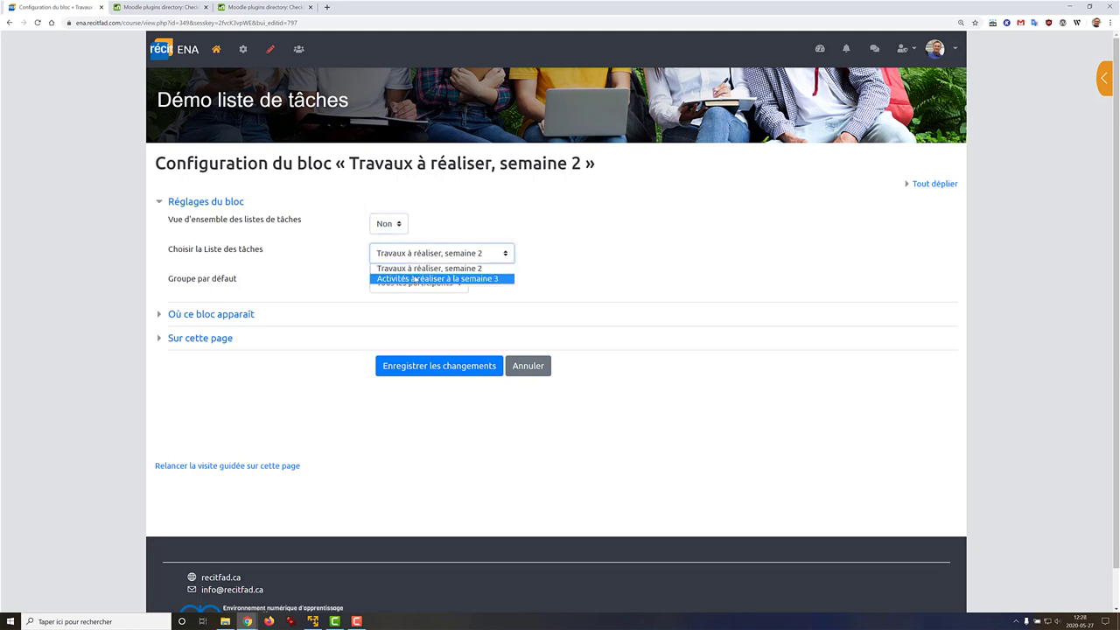
click(415, 279)
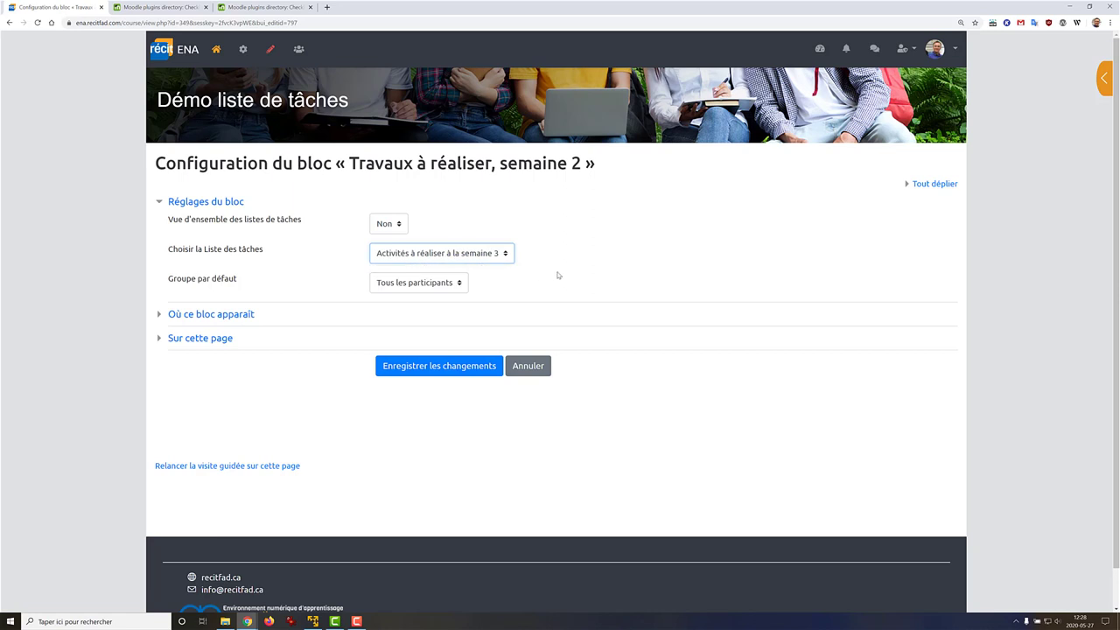
click(422, 370)
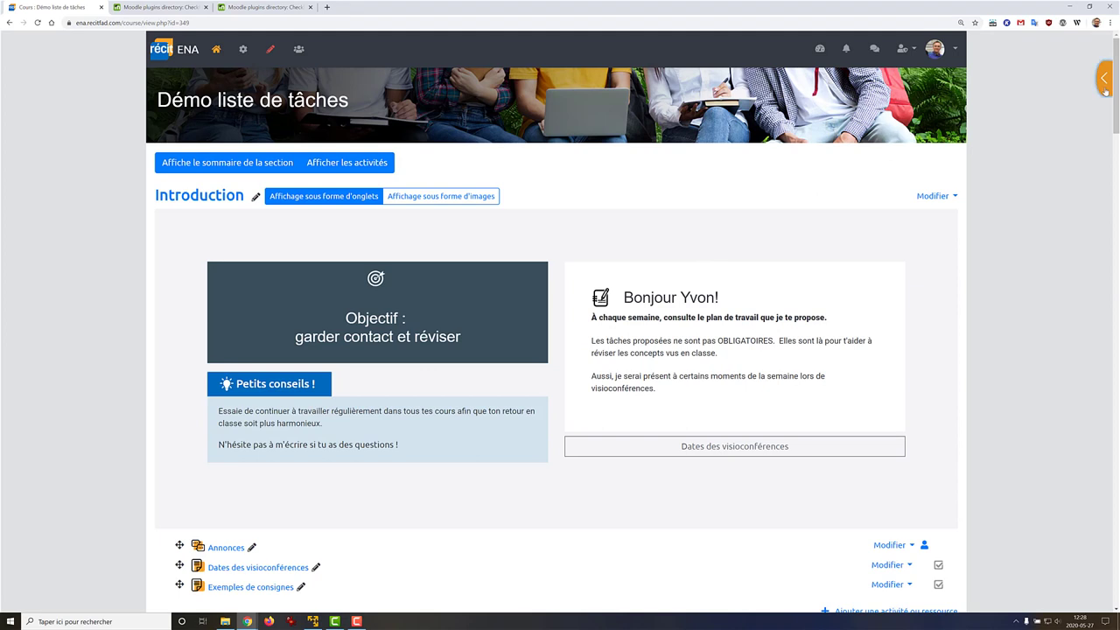
Step: Uncover the student's browser window and reload its course page to check the task list block in the drawer
click(1106, 86)
drag(597, 7, 465, 14)
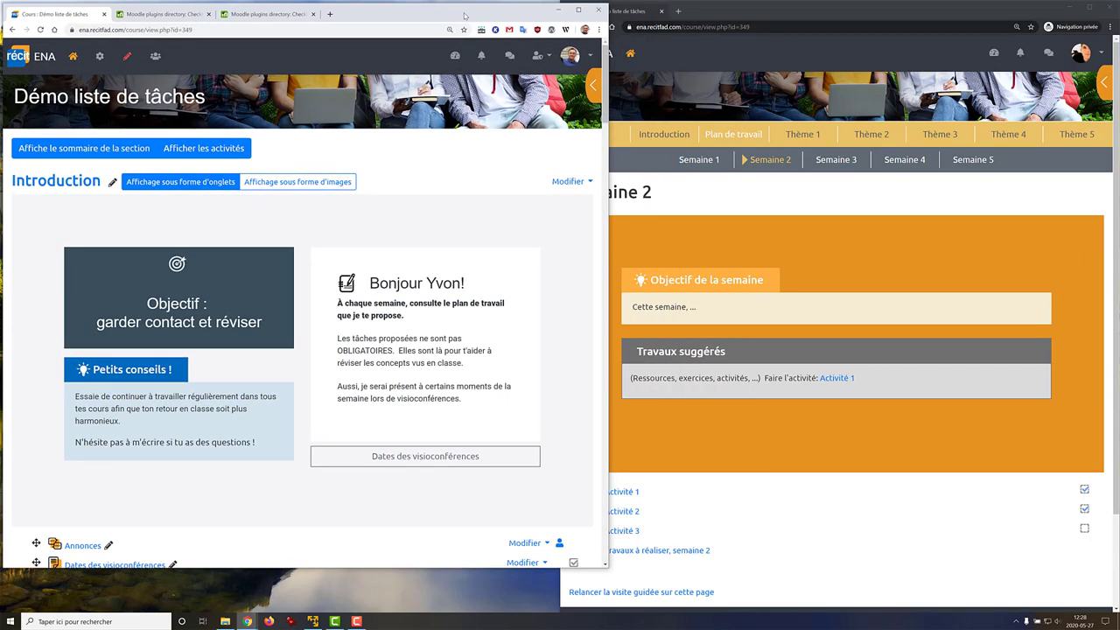
click(1104, 88)
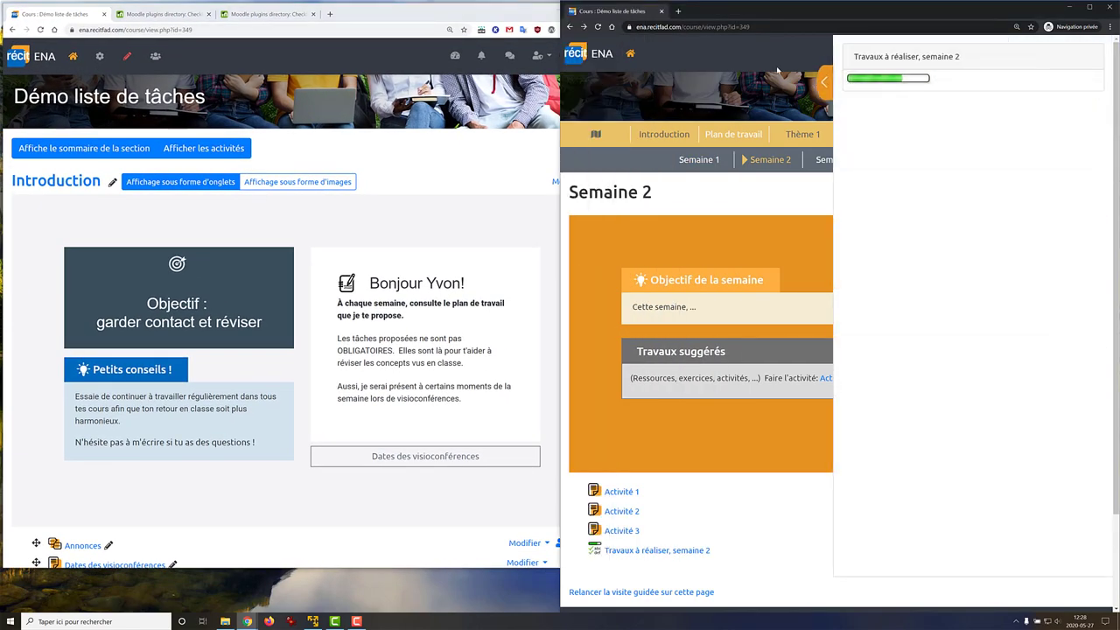
click(597, 26)
click(1100, 87)
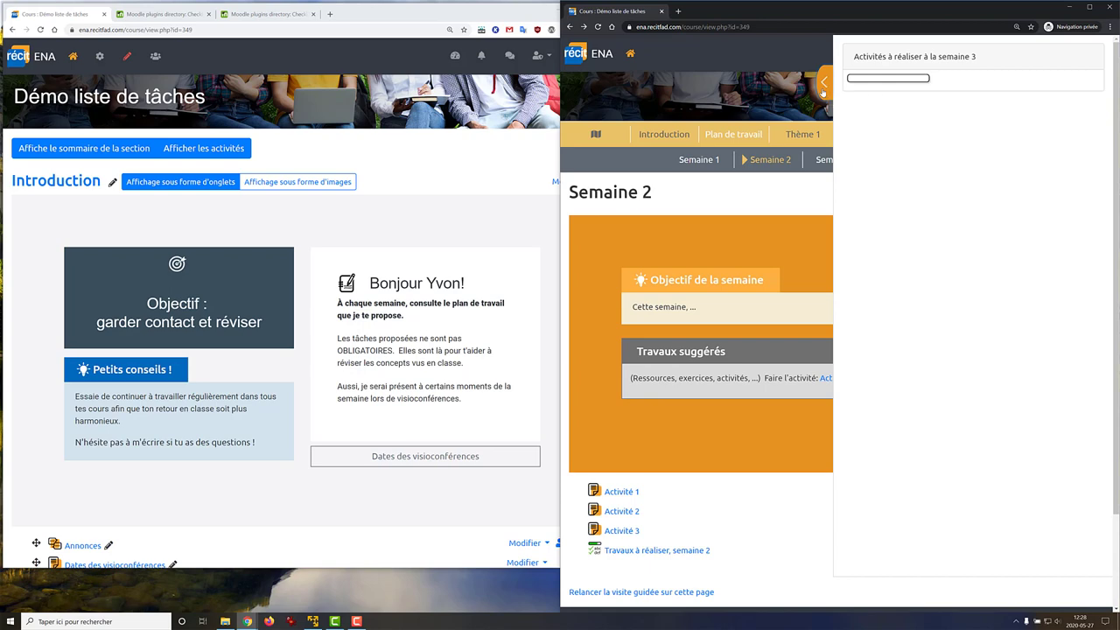
click(823, 84)
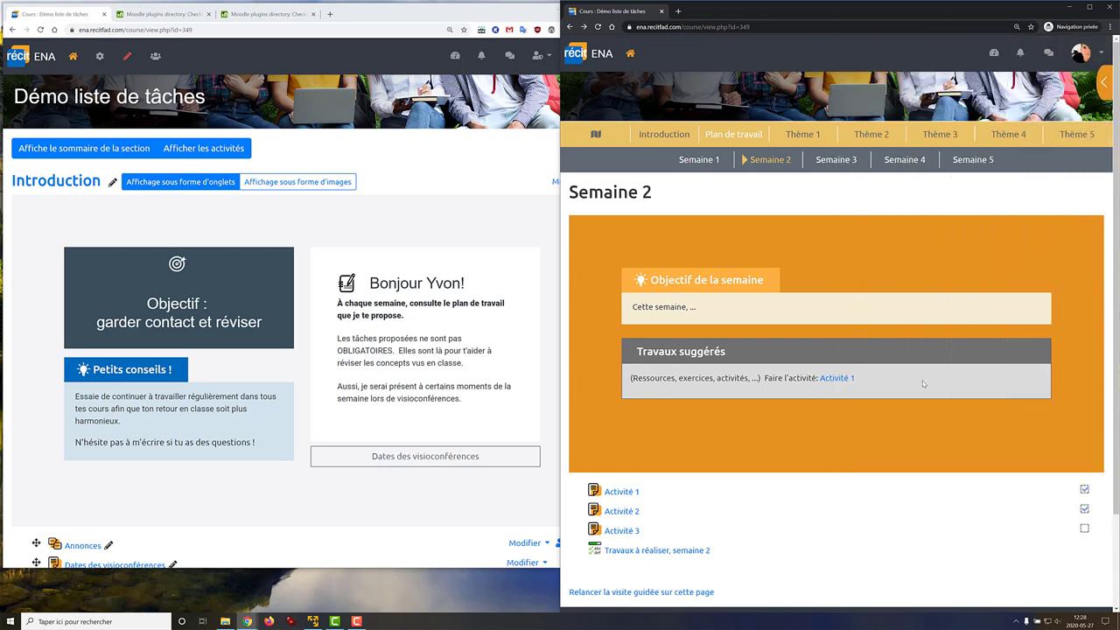